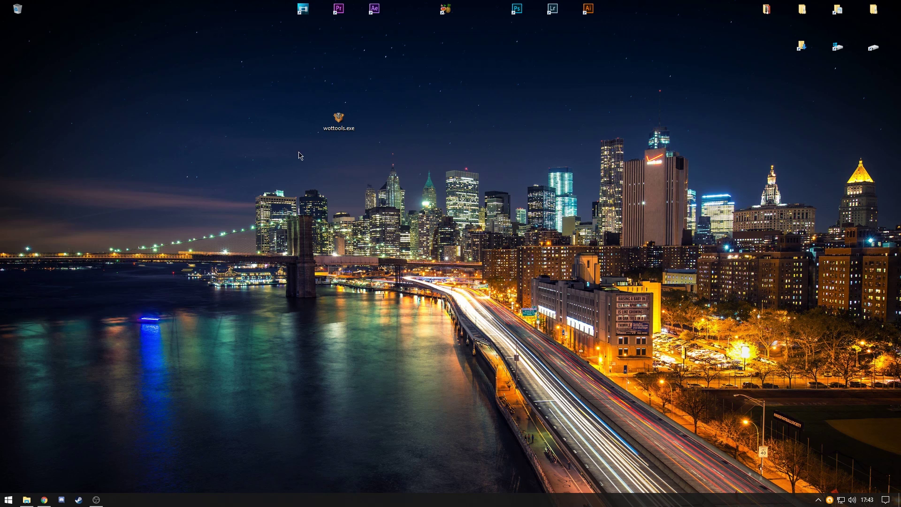
{"action": "left_click_drag", "start_coordinate": [371, 94], "coordinate": [292, 154]}
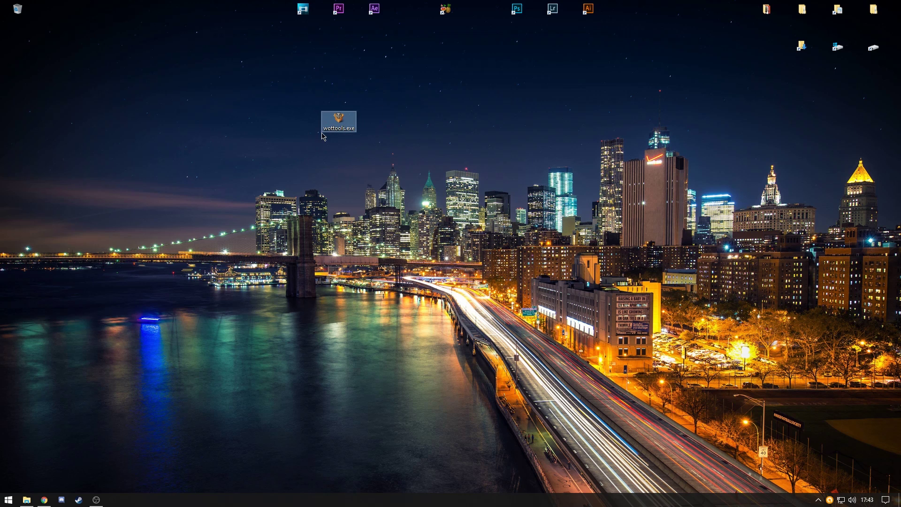
{"action": "left_click", "coordinate": [320, 145]}
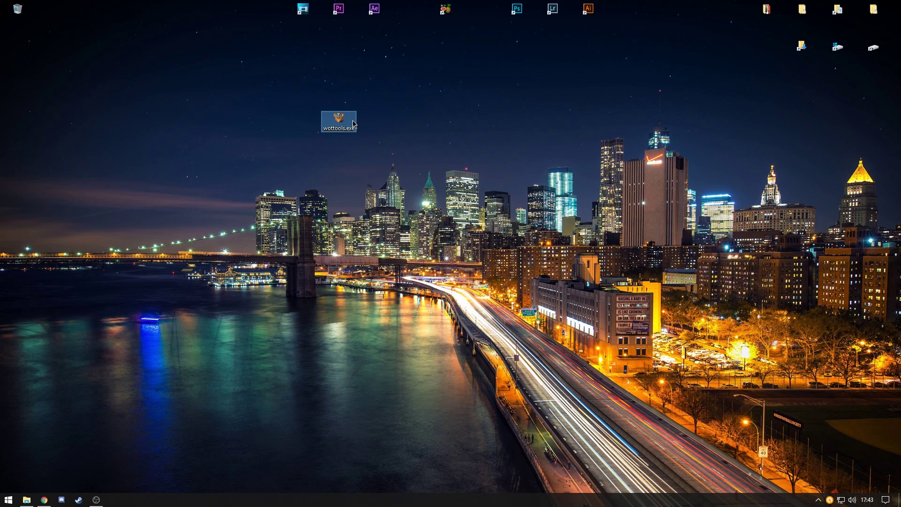
{"action": "mouse_move", "coordinate": [341, 119]}
{"action": "left_click_drag", "start_coordinate": [306, 141], "coordinate": [343, 118]}
{"action": "left_click", "coordinate": [367, 106]}
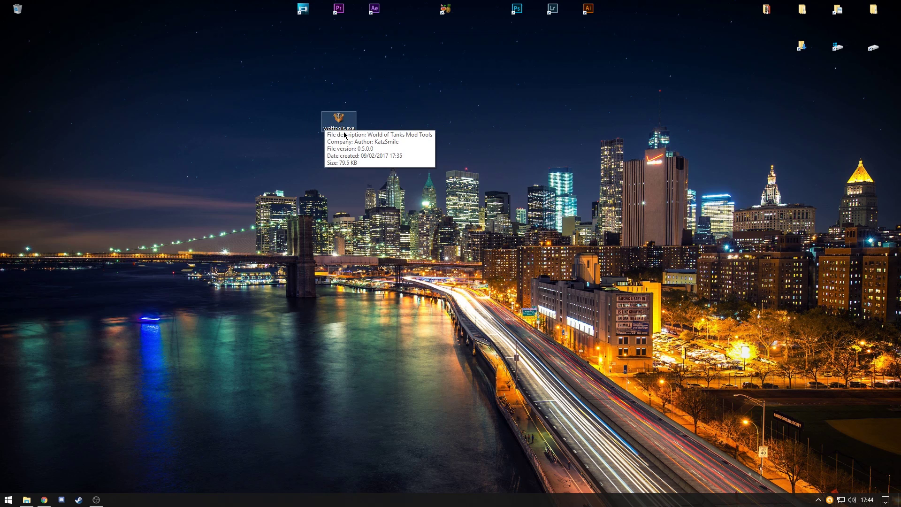
Launch wottools.exe from the desktop and move its window clear of the program's desktop icon
{"action": "double_click", "coordinate": [338, 118]}
{"action": "left_click", "coordinate": [481, 261]}
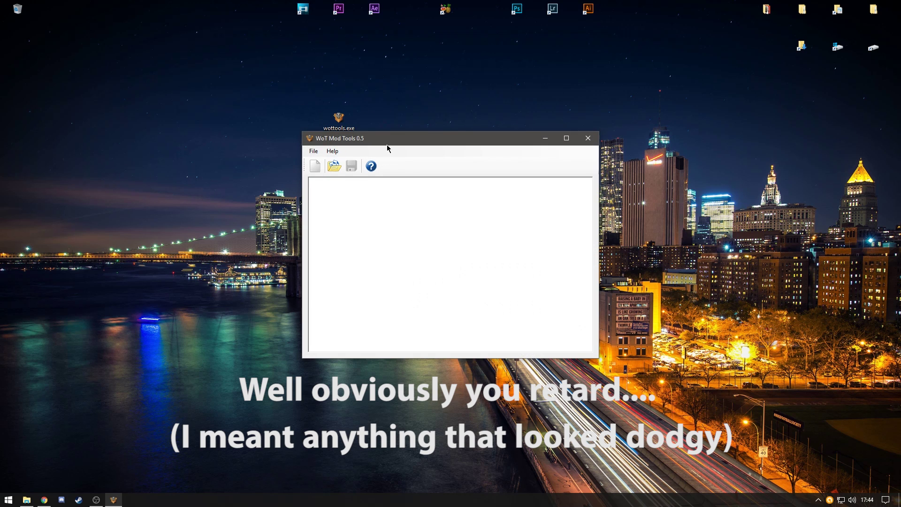
{"action": "left_click_drag", "start_coordinate": [385, 140], "coordinate": [164, 181]}
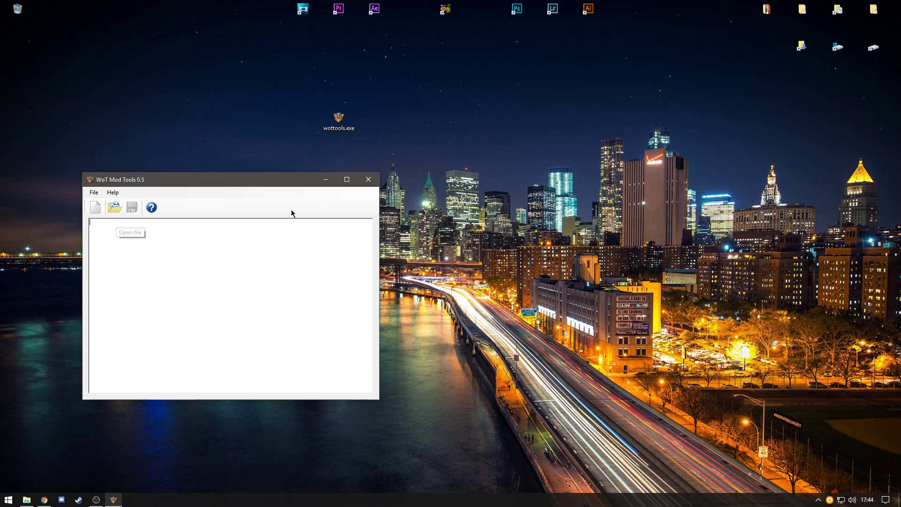
Start opening a file in WoT Mod Tools and browse to the C:\Games\World_of_Tanks\res folder
{"action": "left_click", "coordinate": [116, 216]}
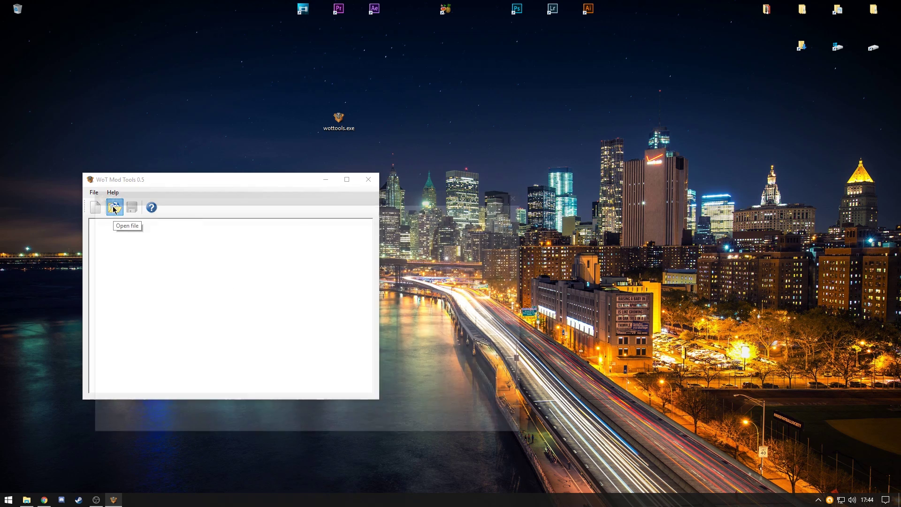
{"action": "left_click_drag", "start_coordinate": [256, 181], "coordinate": [393, 107]}
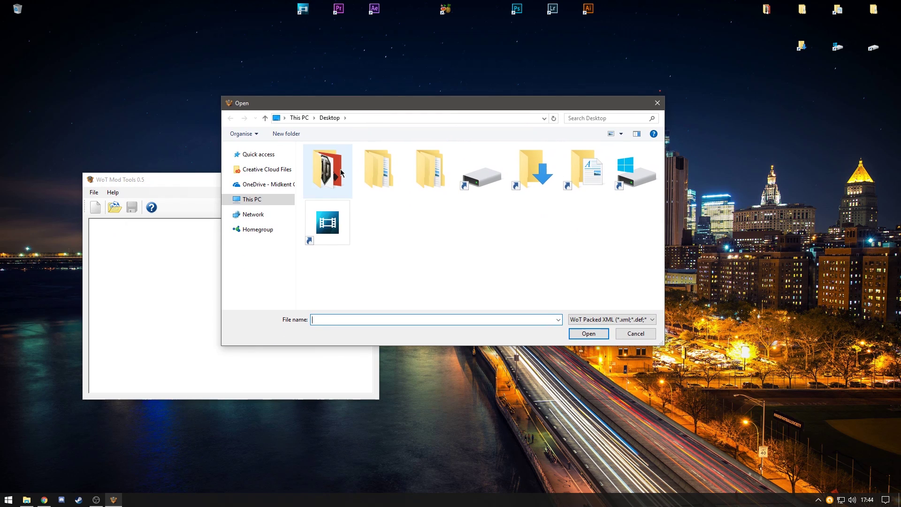
{"action": "left_click", "coordinate": [254, 200]}
{"action": "double_click", "coordinate": [354, 233]}
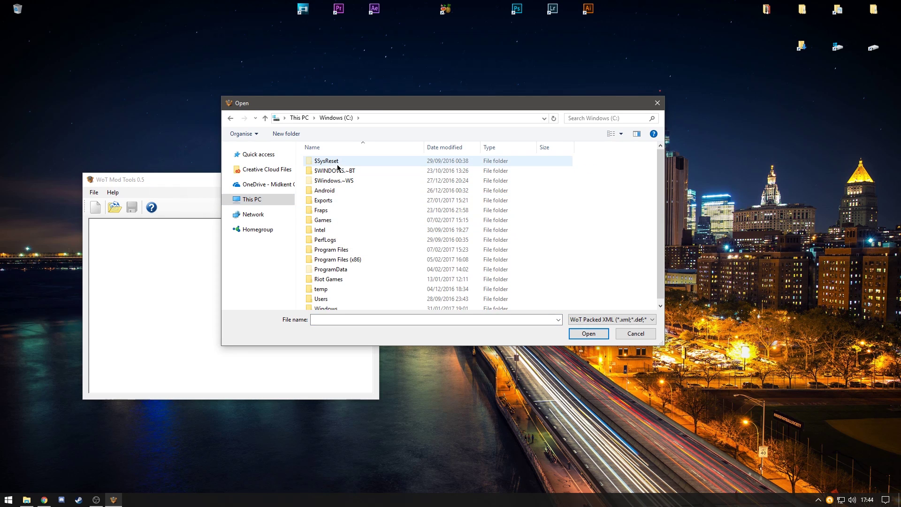
{"action": "left_click", "coordinate": [349, 223]}
{"action": "double_click", "coordinate": [348, 224]}
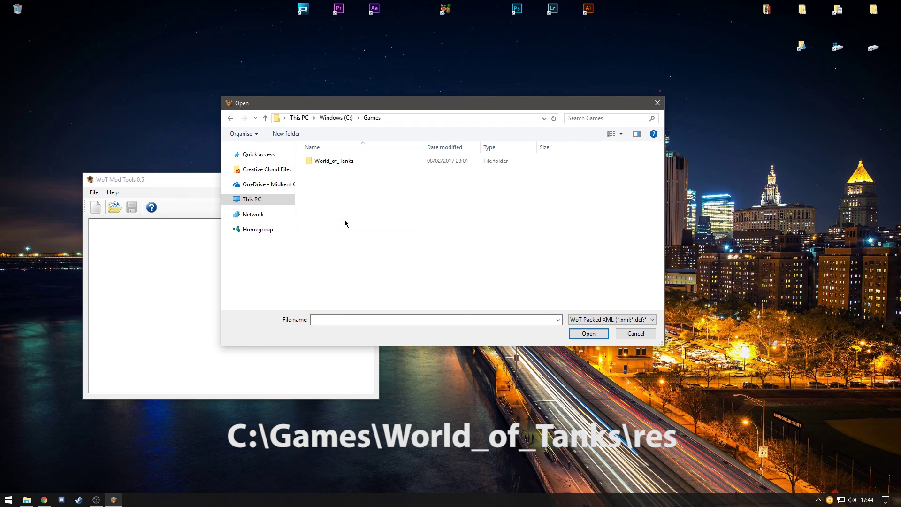
{"action": "double_click", "coordinate": [341, 161]}
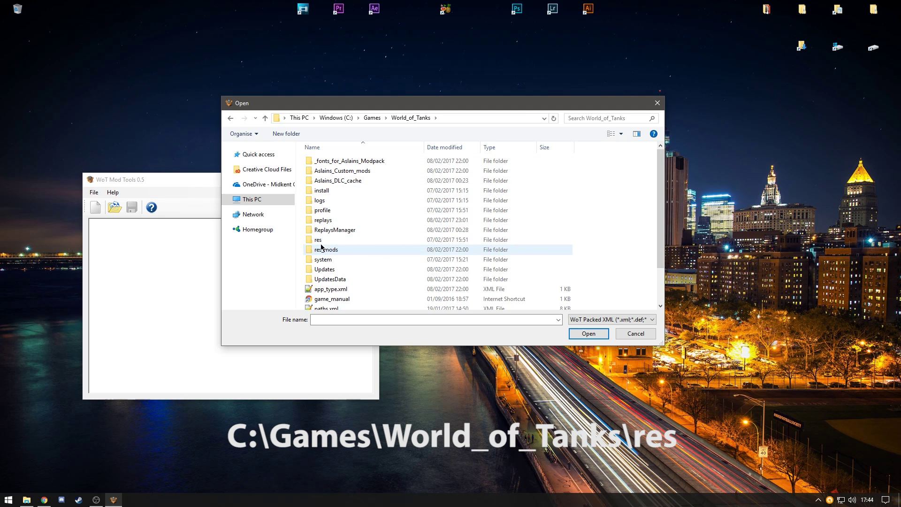
{"action": "double_click", "coordinate": [320, 240]}
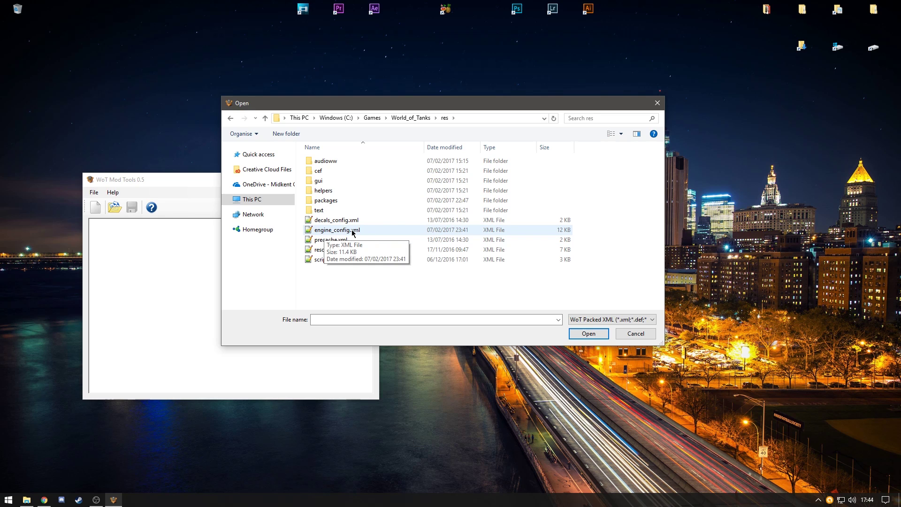
Open engine_config.xml and look through its unpacked contents
{"action": "left_click", "coordinate": [350, 231]}
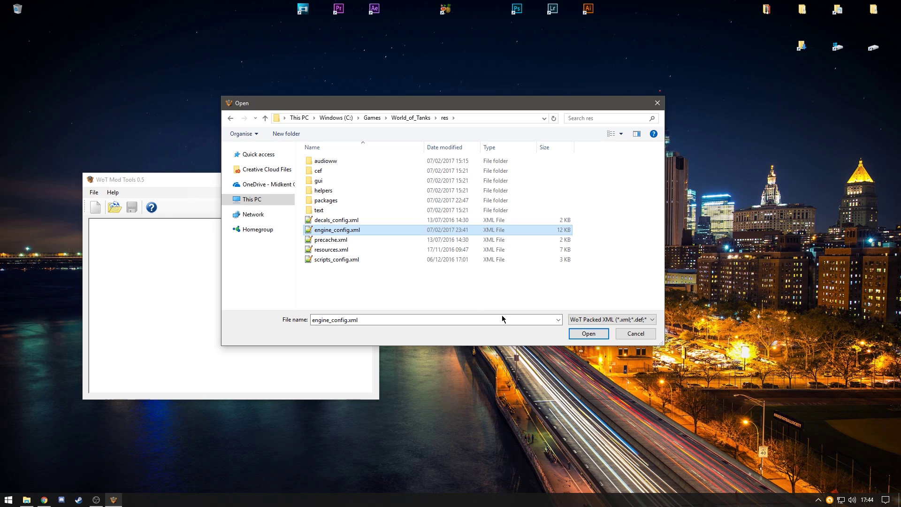
{"action": "left_click", "coordinate": [588, 334]}
{"action": "scroll", "coordinate": [139, 289], "scroll_direction": "down", "scroll_amount": 20}
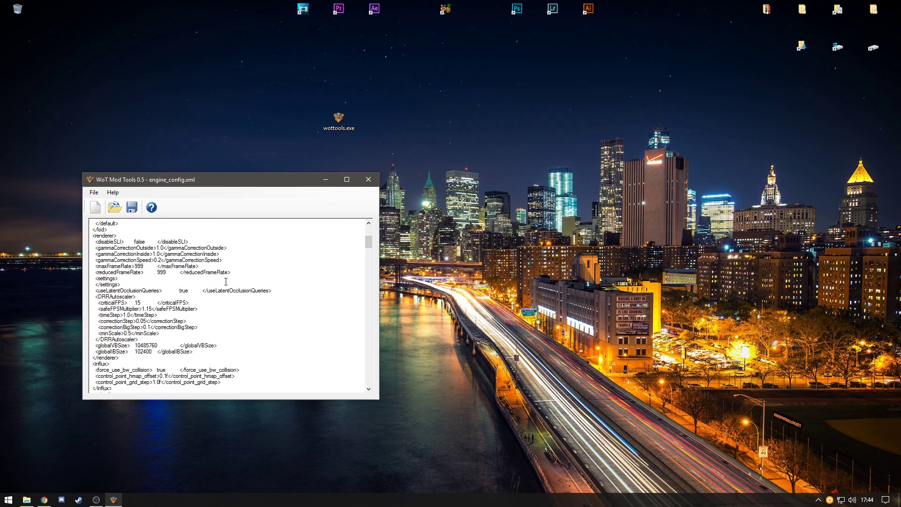
{"action": "scroll", "coordinate": [189, 312], "scroll_direction": "up", "scroll_amount": 15}
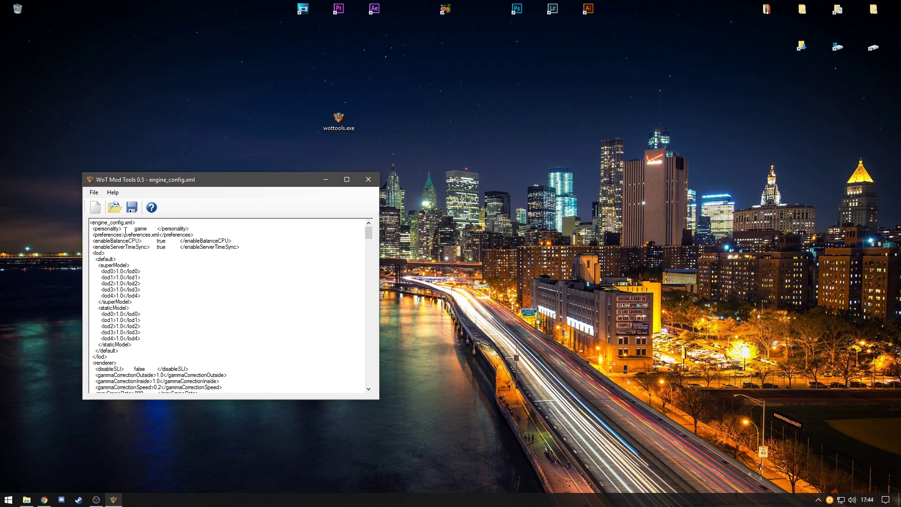
Copy engine_config.xml from the save dialog's res folder to the desktop, and close the dialog and WoT Mod Tools without saving
{"action": "left_click", "coordinate": [132, 208]}
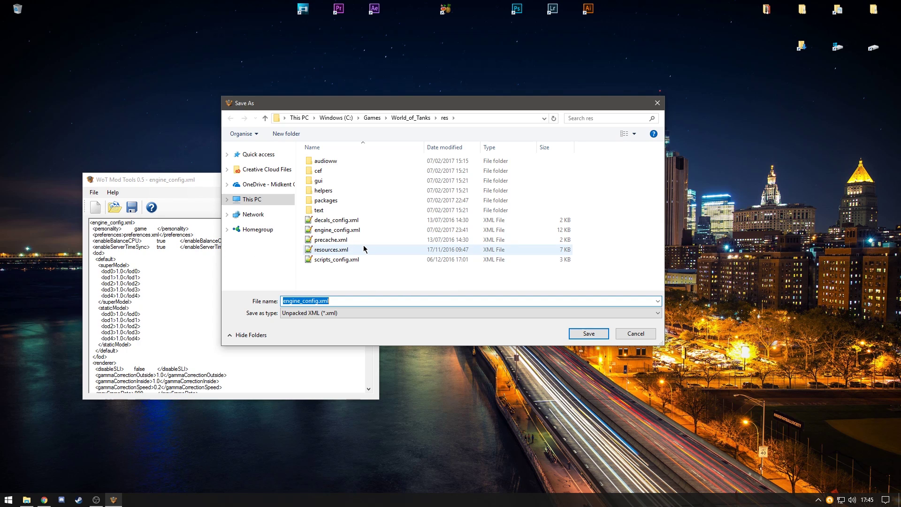
{"action": "left_click", "coordinate": [335, 231]}
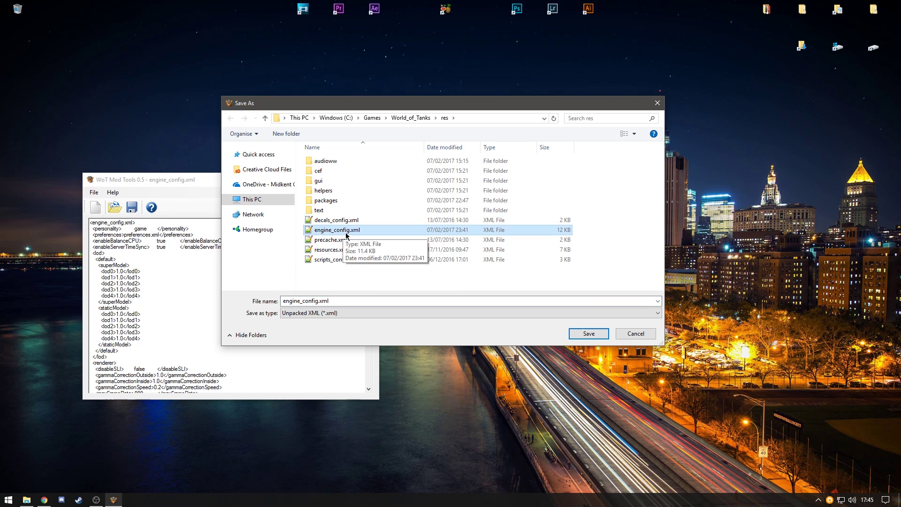
{"action": "left_click", "coordinate": [89, 109]}
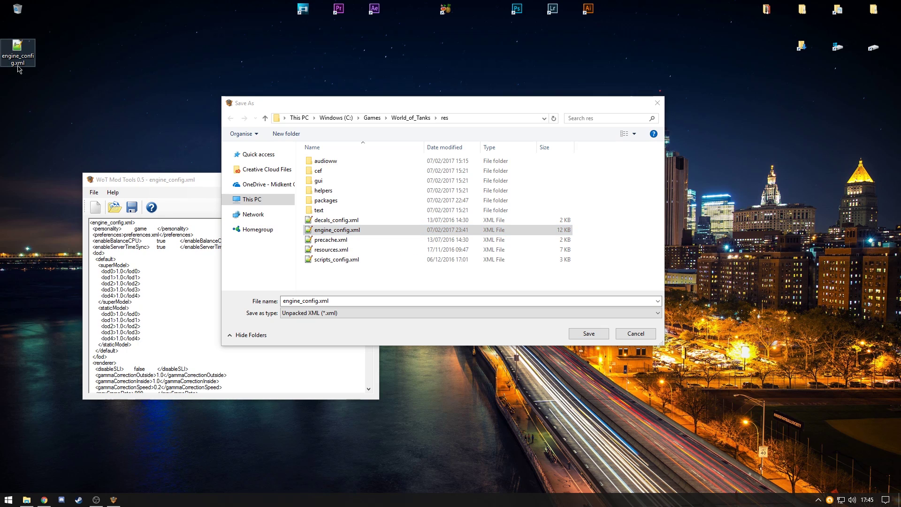
{"action": "left_click", "coordinate": [590, 316]}
{"action": "left_click", "coordinate": [657, 103]}
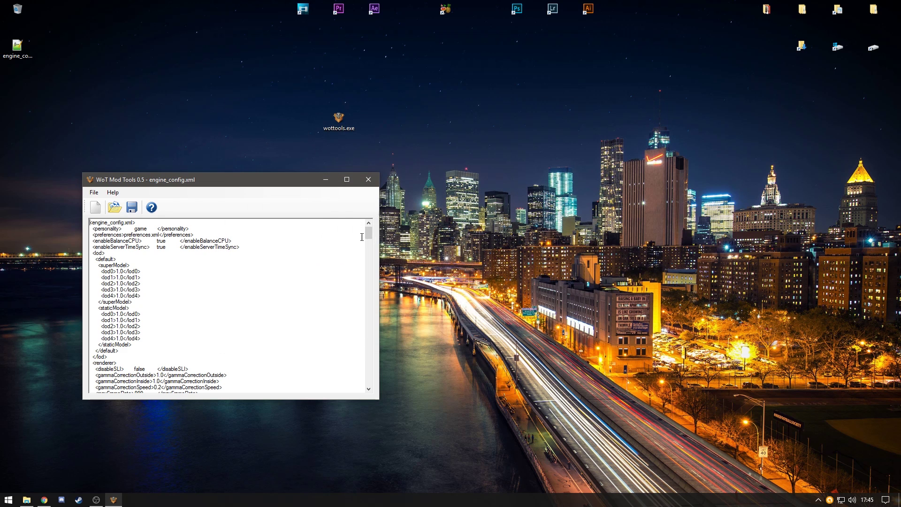
{"action": "left_click", "coordinate": [368, 179]}
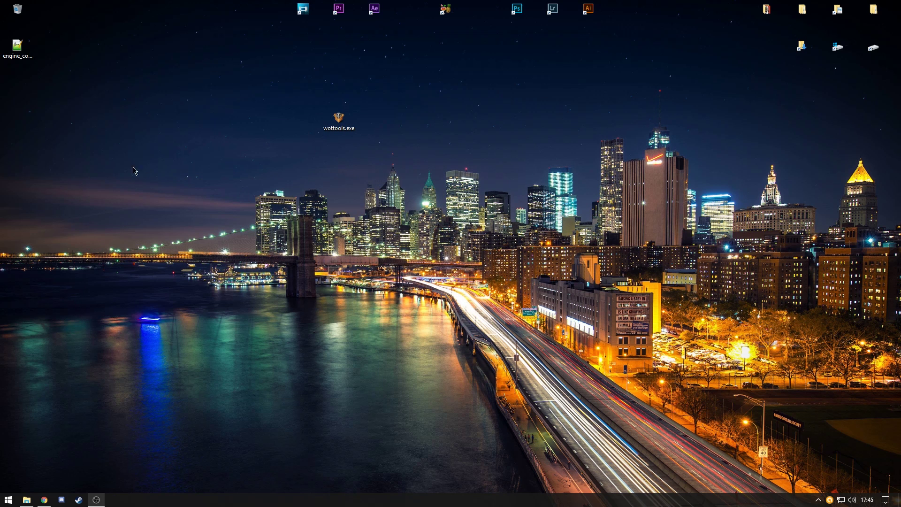
Switch to File Explorer and open engine_config.xml from the World_of_Tanks res folder in Notepad++
{"action": "left_click", "coordinate": [21, 52]}
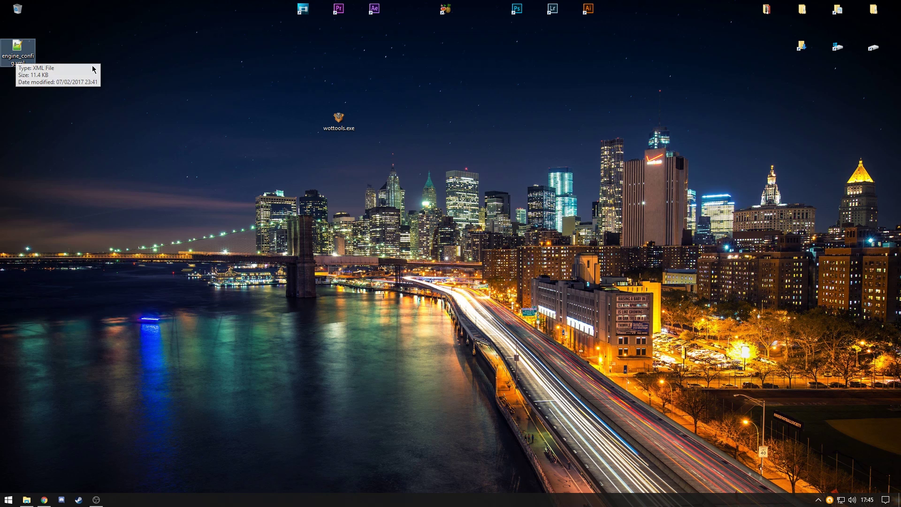
{"action": "left_click", "coordinate": [179, 83]}
{"action": "left_click", "coordinate": [27, 499]}
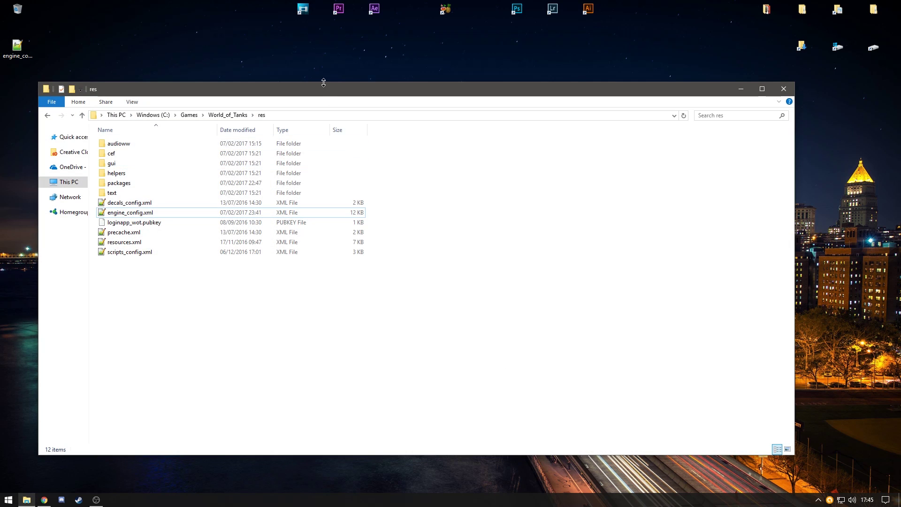
{"action": "left_click_drag", "start_coordinate": [322, 83], "coordinate": [374, 75]}
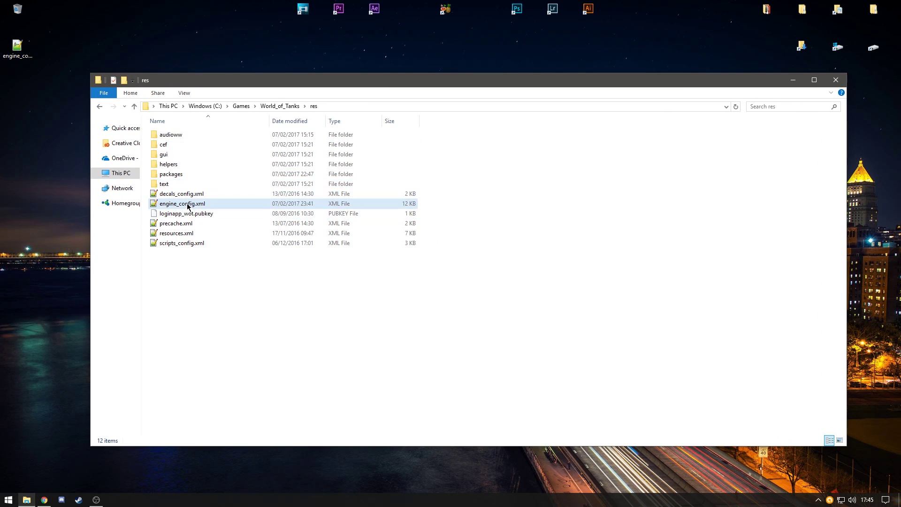
{"action": "left_click", "coordinate": [221, 206]}
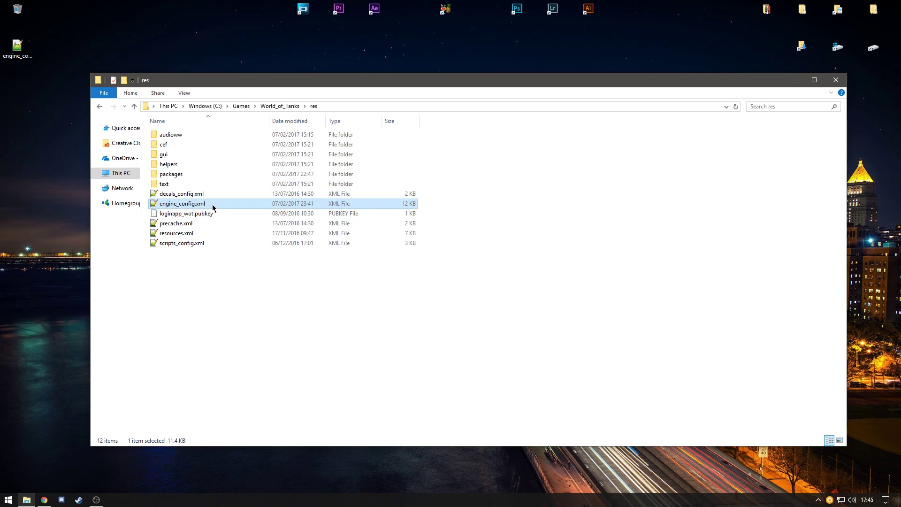
{"action": "double_click", "coordinate": [182, 204]}
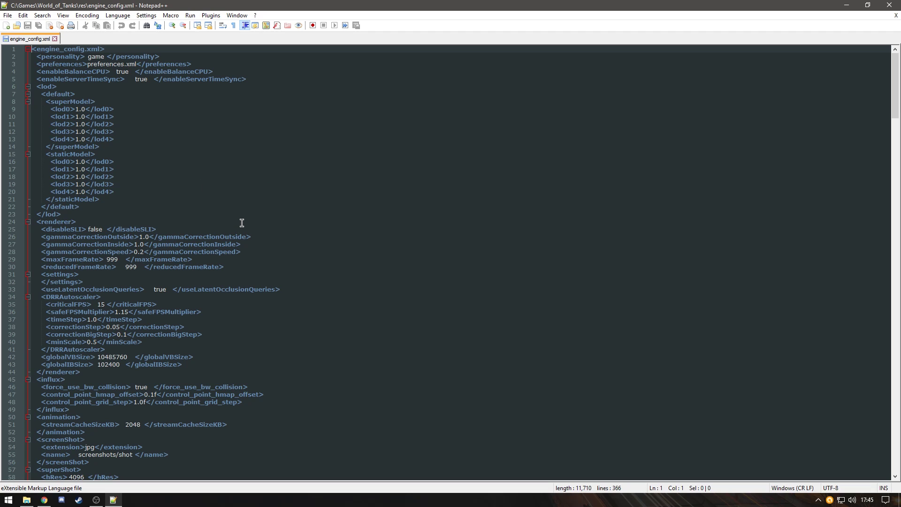
Search engine_config.xml for "maxframe" and close the search dialog
{"action": "key", "text": "ctrl+f"}
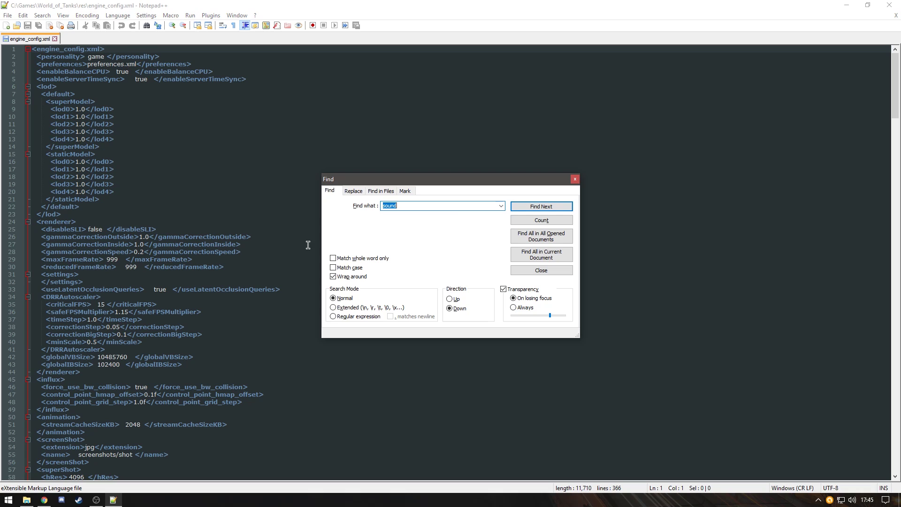
{"action": "key", "text": "BackSpace"}
{"action": "type", "text": "maxframe"}
{"action": "key", "text": "Return"}
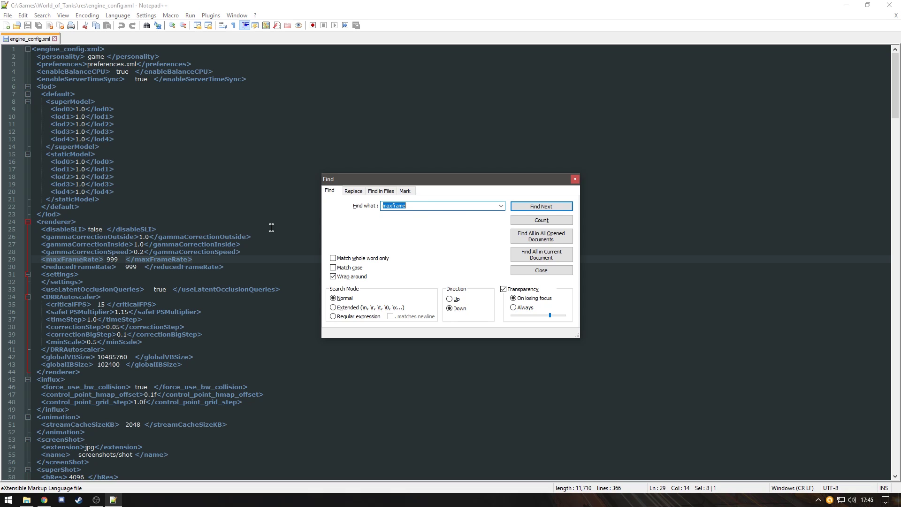
{"action": "left_click", "coordinate": [574, 180]}
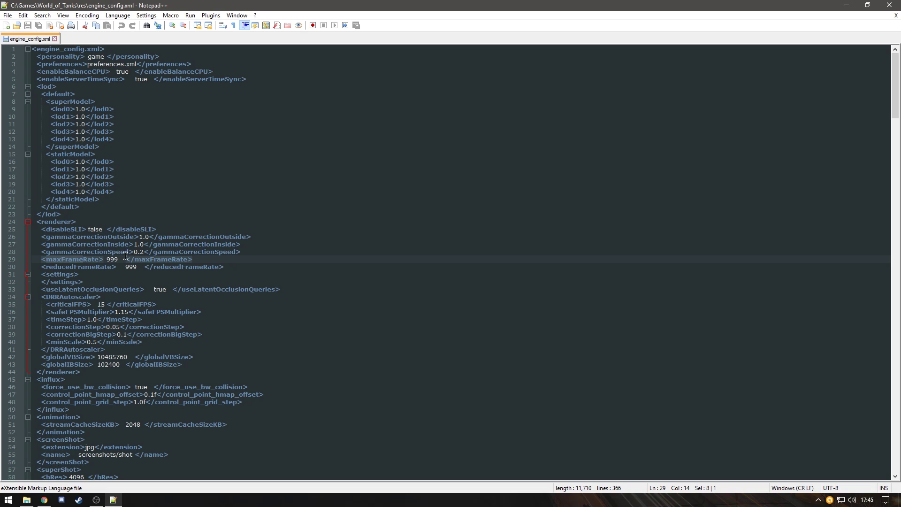
Examine the maxFrameRate and reducedFrameRate values in the renderer section
{"action": "left_click", "coordinate": [119, 257]}
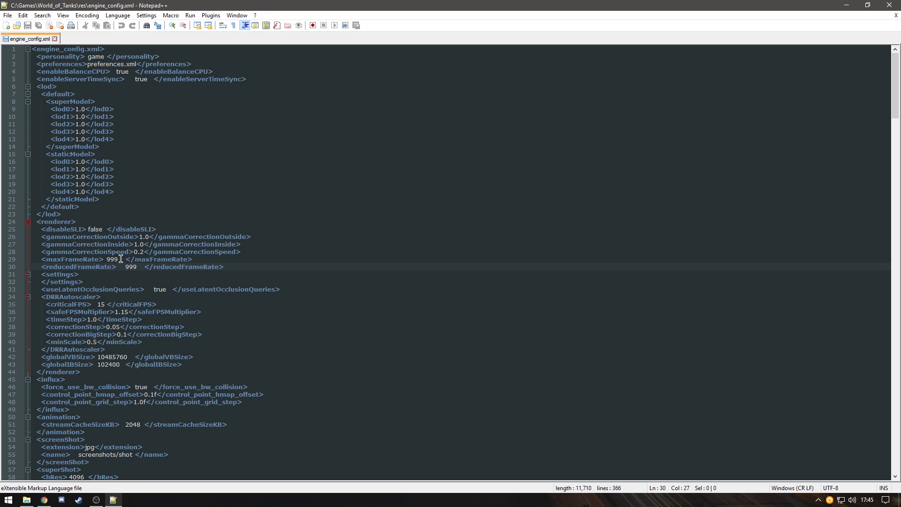
{"action": "left_click", "coordinate": [139, 267]}
{"action": "left_click", "coordinate": [198, 260]}
{"action": "left_click", "coordinate": [243, 269]}
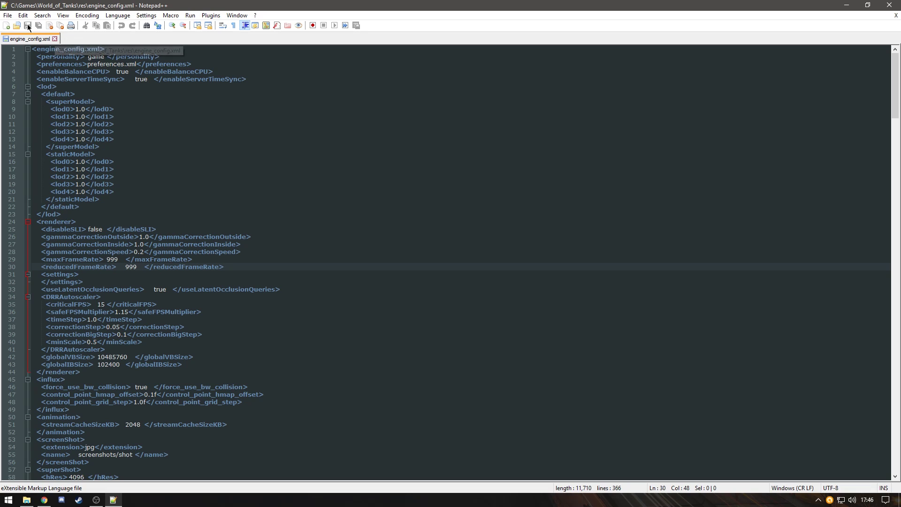
Close engine_config.xml, Notepad++ and the res folder window
{"action": "left_click", "coordinate": [55, 38]}
{"action": "key", "text": "alt+F4"}
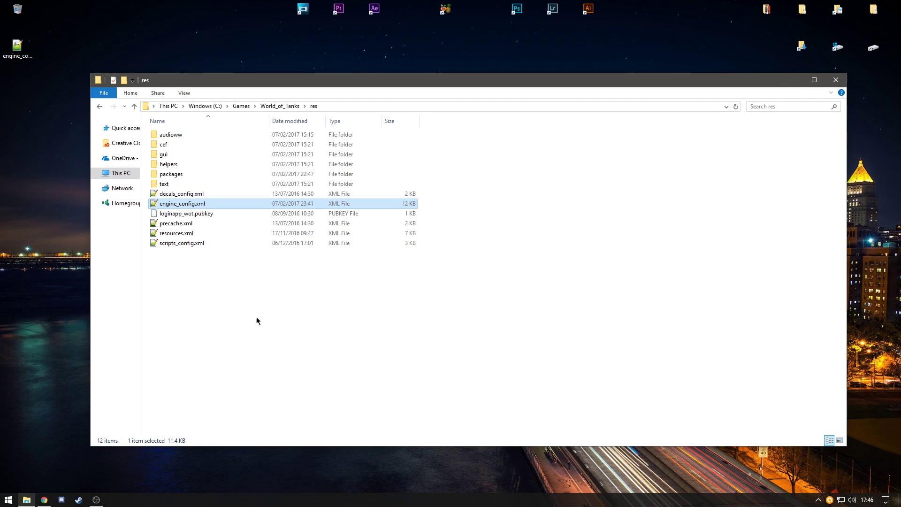
{"action": "left_click", "coordinate": [833, 84]}
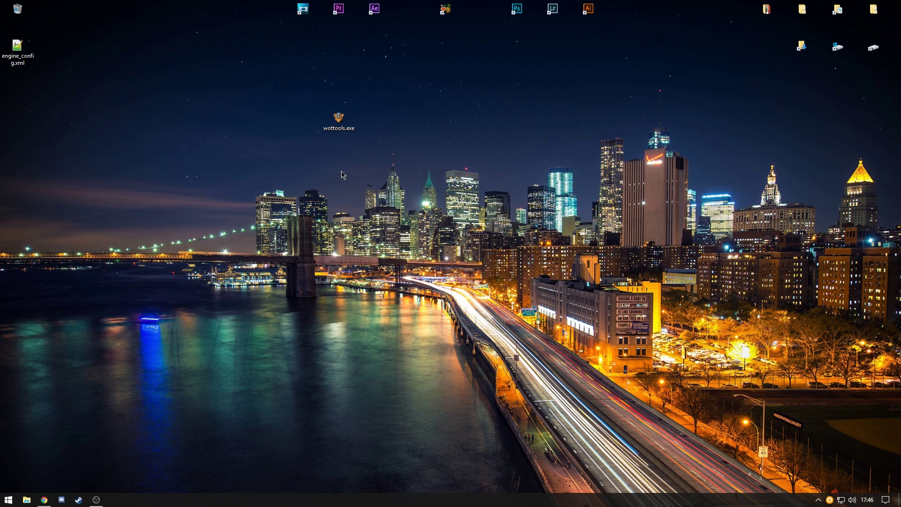
{"action": "left_click_drag", "start_coordinate": [436, 143], "coordinate": [182, 312]}
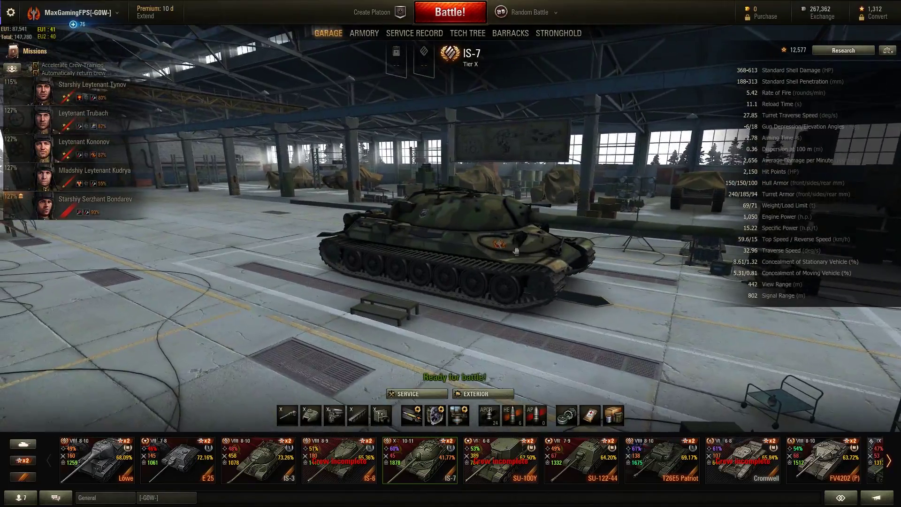
{"action": "left_click_drag", "start_coordinate": [516, 251], "coordinate": [479, 255]}
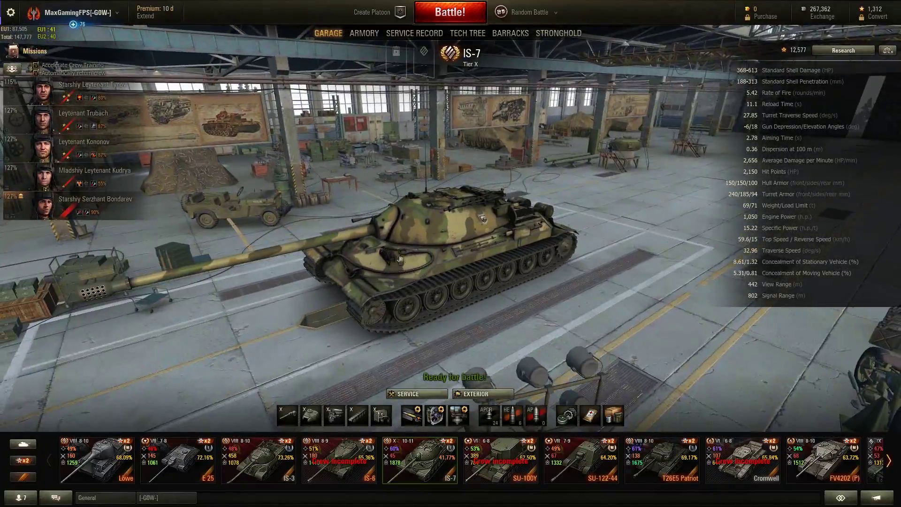
{"action": "mouse_move", "coordinate": [400, 259]}
{"action": "left_mouse_down"}
{"action": "mouse_move", "coordinate": [538, 266]}
{"action": "mouse_move", "coordinate": [410, 253]}
{"action": "left_mouse_up"}
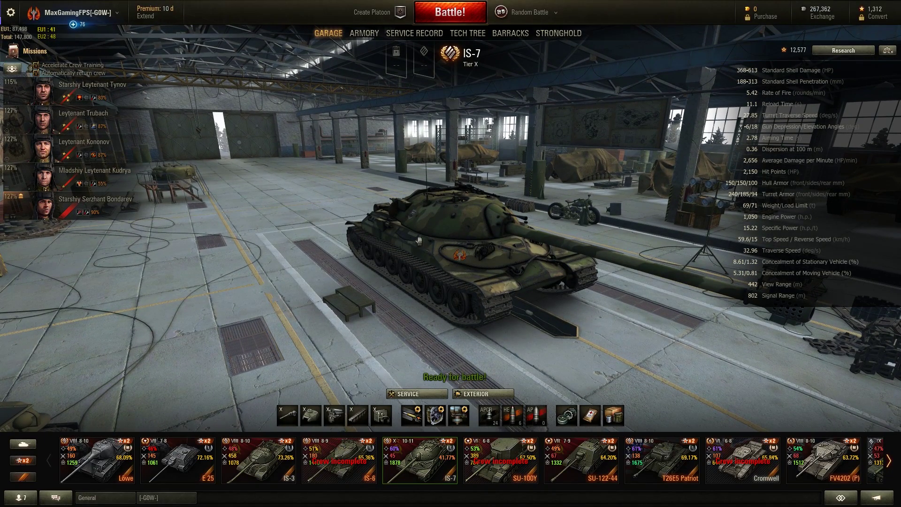
In the World of Tanks garage, queue the IS-7 for a random battle
{"action": "left_click", "coordinate": [463, 14]}
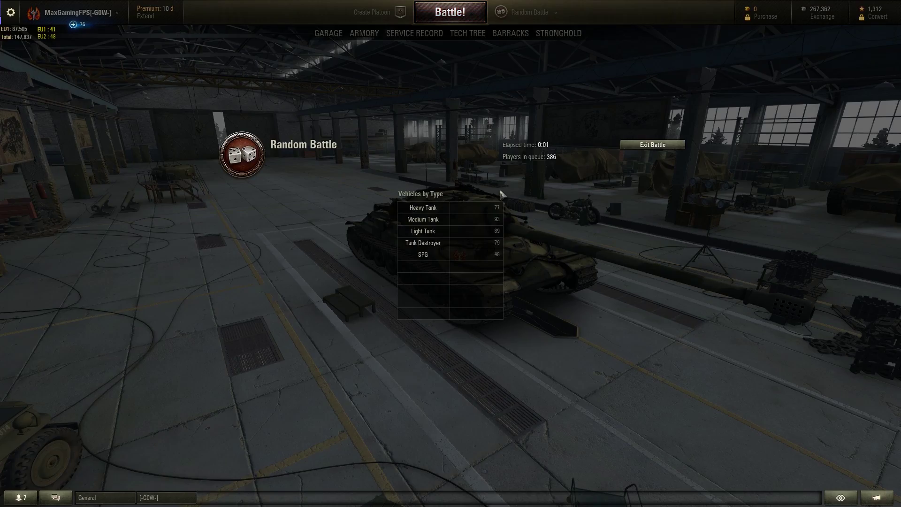